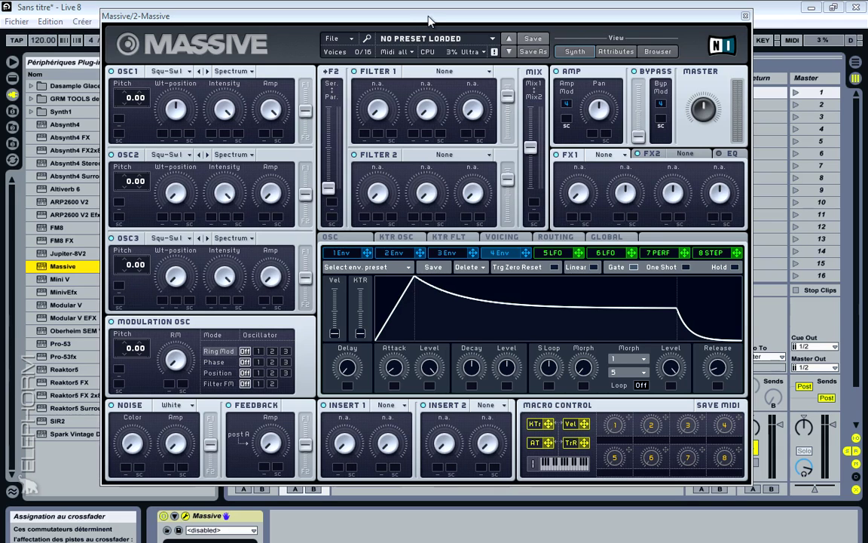
Step: Reposition the Massive plug-in window, switch Filter 2 off and close the OSC1 wavetable list
{"action": "left_click_drag", "start_coordinate": [429, 20], "coordinate": [433, 15]}
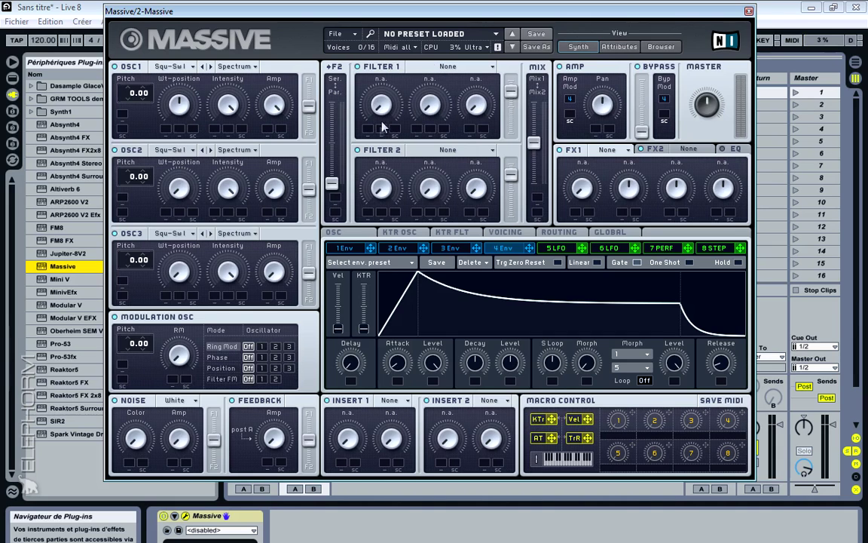
{"action": "left_click", "coordinate": [358, 151]}
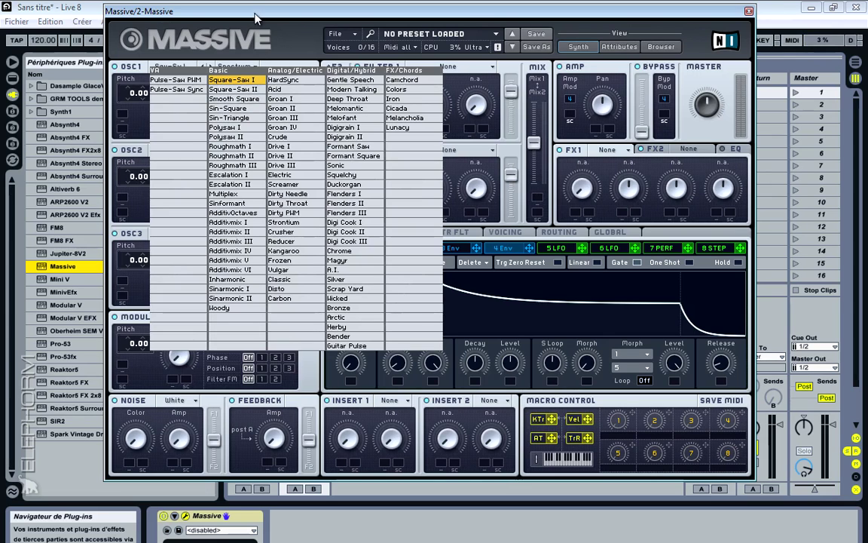
{"action": "left_click", "coordinate": [232, 16]}
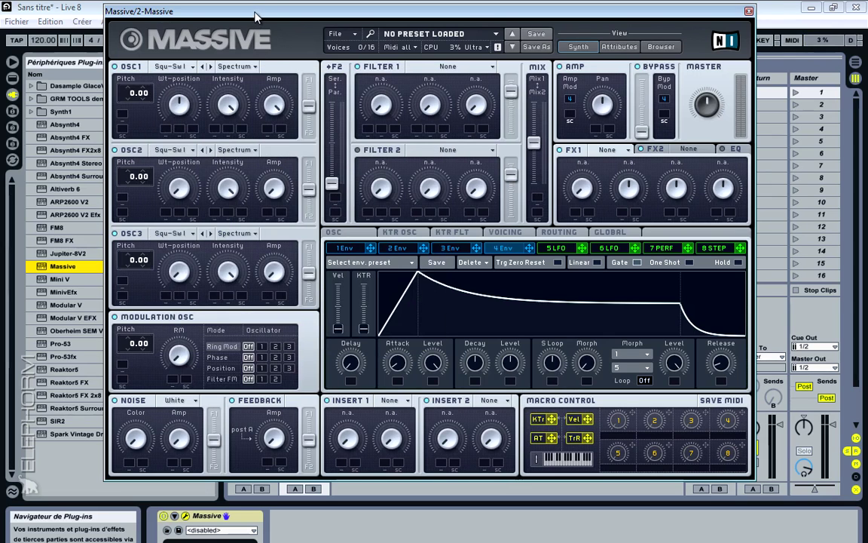
{"action": "left_click", "coordinate": [491, 70]}
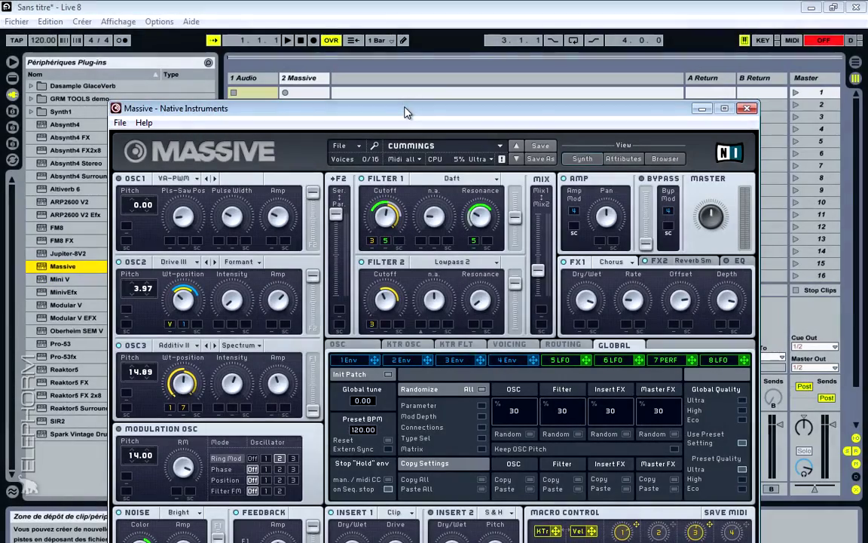
Step: In the standalone Massive's audio and MIDI setup, select the ASIO driver and the ASIO Fireface device
{"action": "left_click_drag", "start_coordinate": [432, 111], "coordinate": [450, 30]}
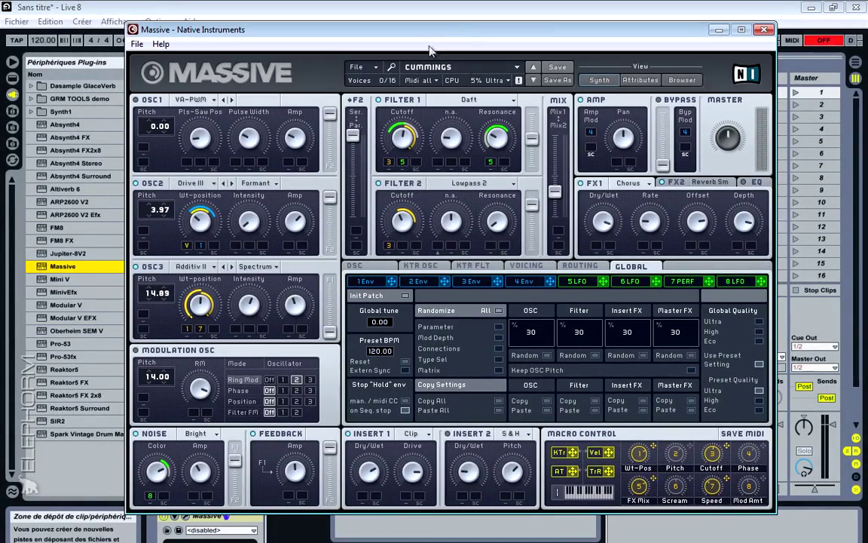
{"action": "left_click", "coordinate": [138, 44]}
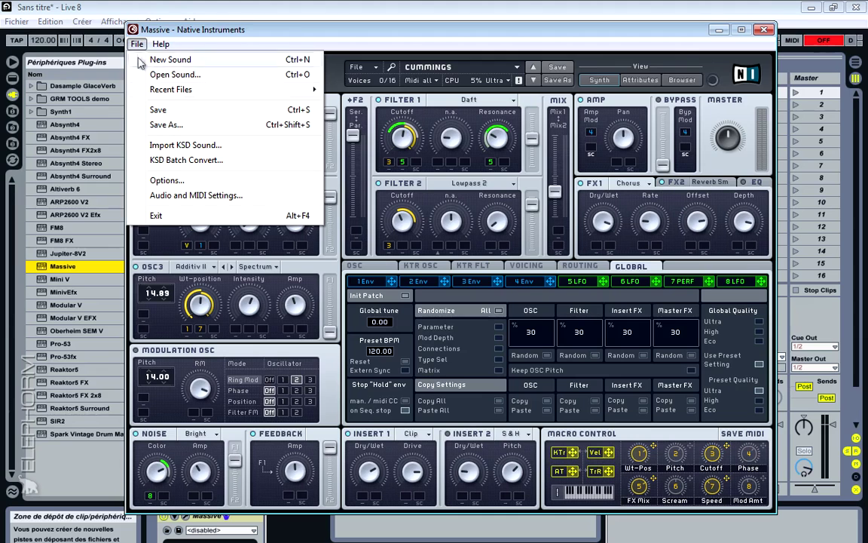
{"action": "left_click", "coordinate": [179, 196]}
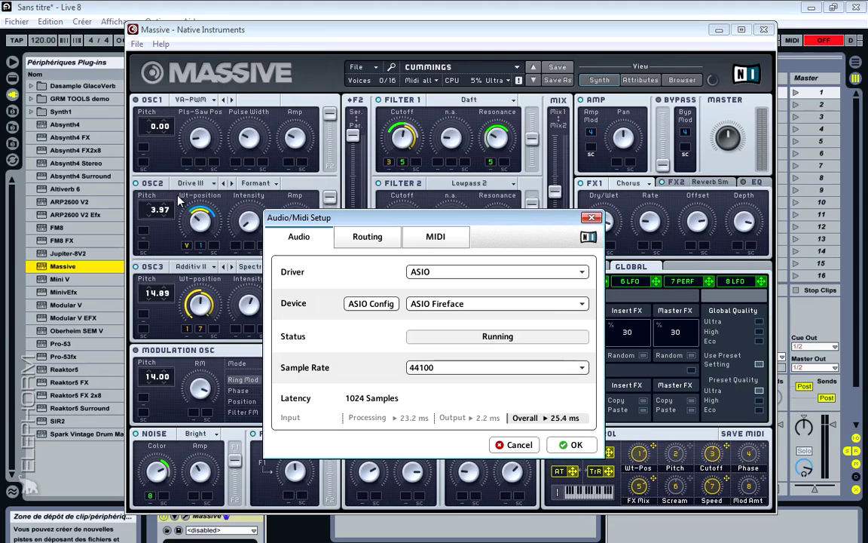
{"action": "left_click_drag", "start_coordinate": [390, 224], "coordinate": [372, 157]}
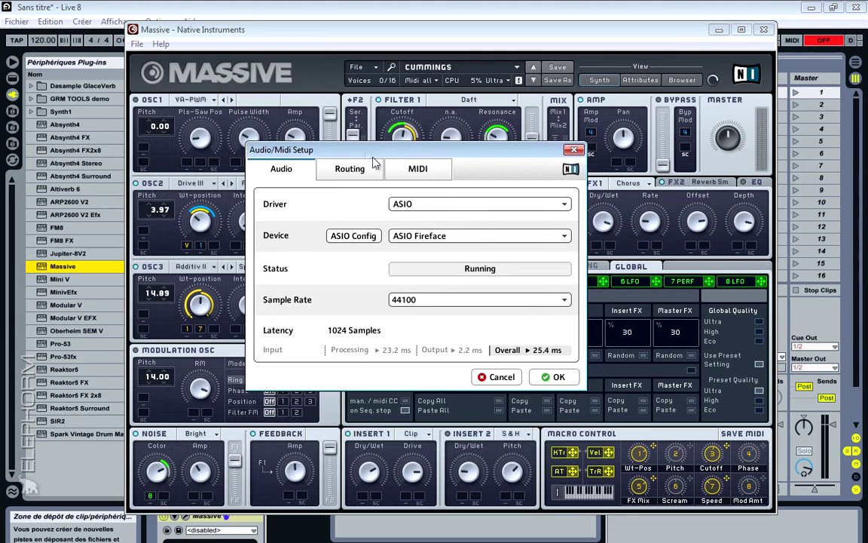
{"action": "left_click", "coordinate": [461, 211]}
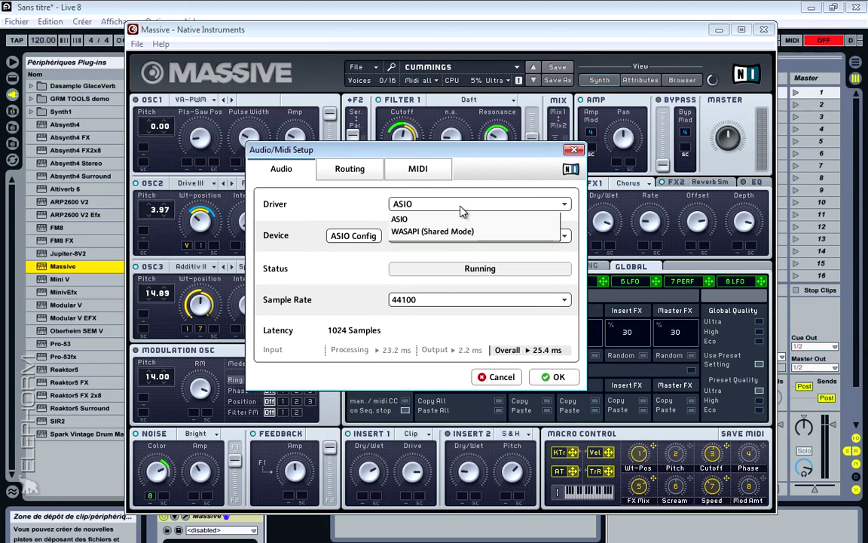
{"action": "left_click", "coordinate": [405, 219]}
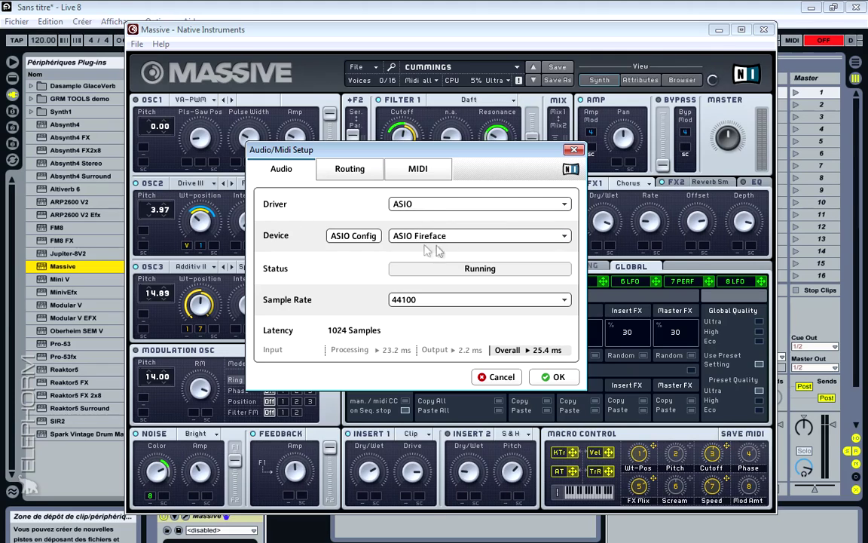
{"action": "left_click", "coordinate": [501, 235]}
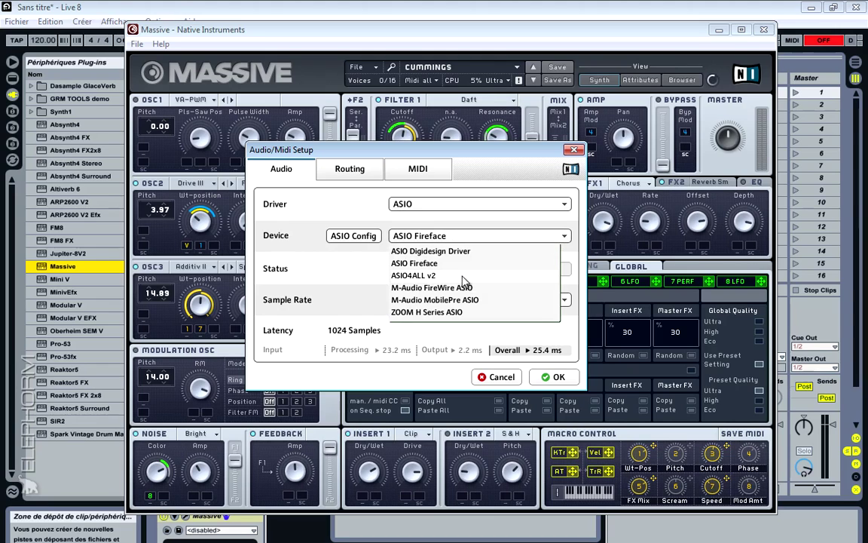
{"action": "left_click", "coordinate": [420, 265]}
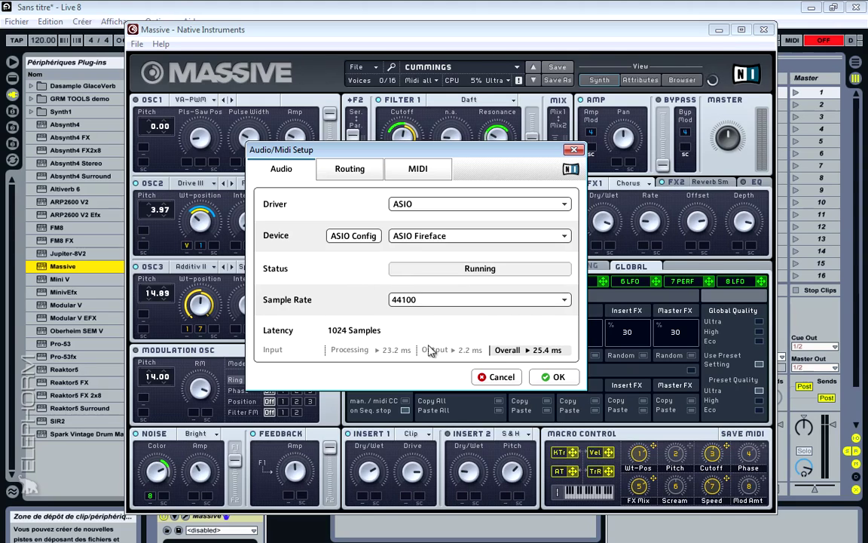
Step: Check the output routing, turn on the Fireface Midi Port 1 input and apply the setup
{"action": "left_click", "coordinate": [350, 171]}
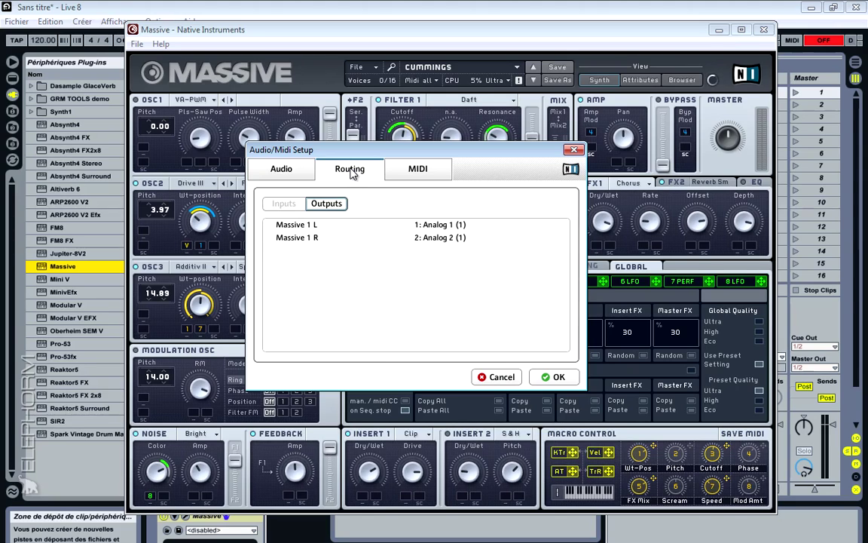
{"action": "left_click", "coordinate": [417, 171]}
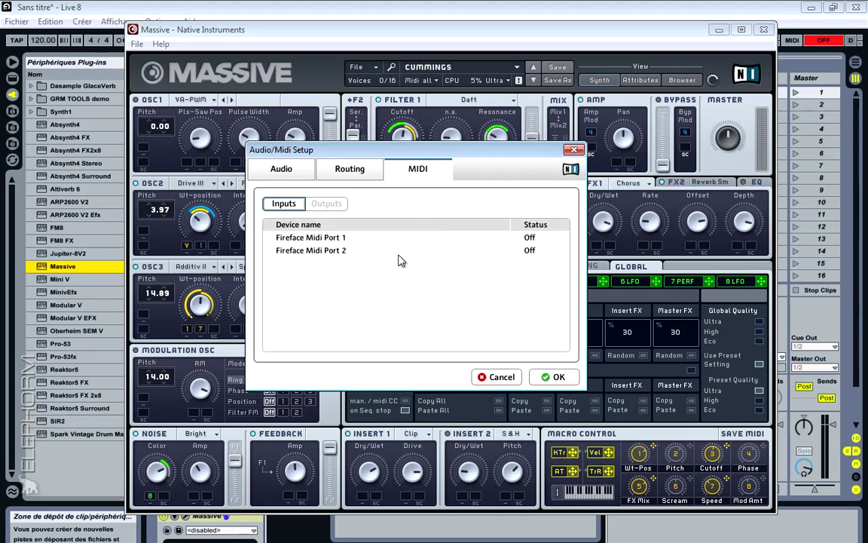
{"action": "left_click", "coordinate": [531, 238]}
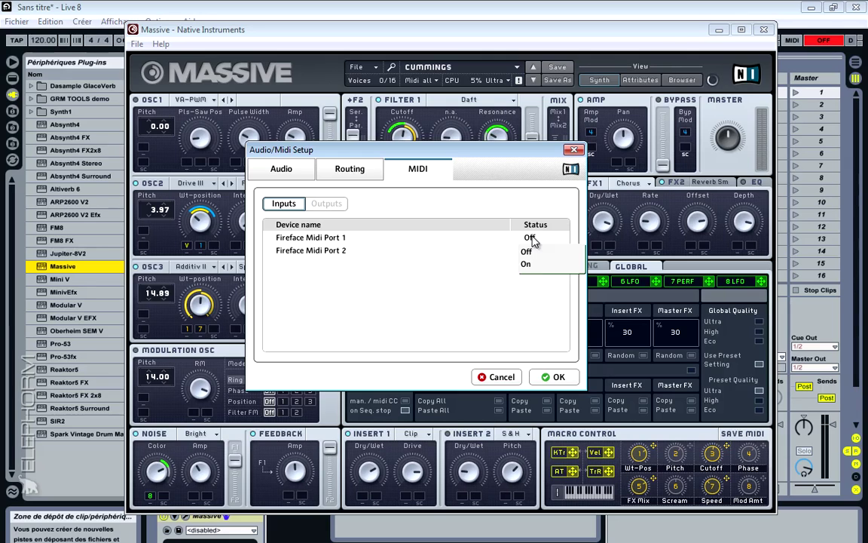
{"action": "left_click", "coordinate": [526, 264]}
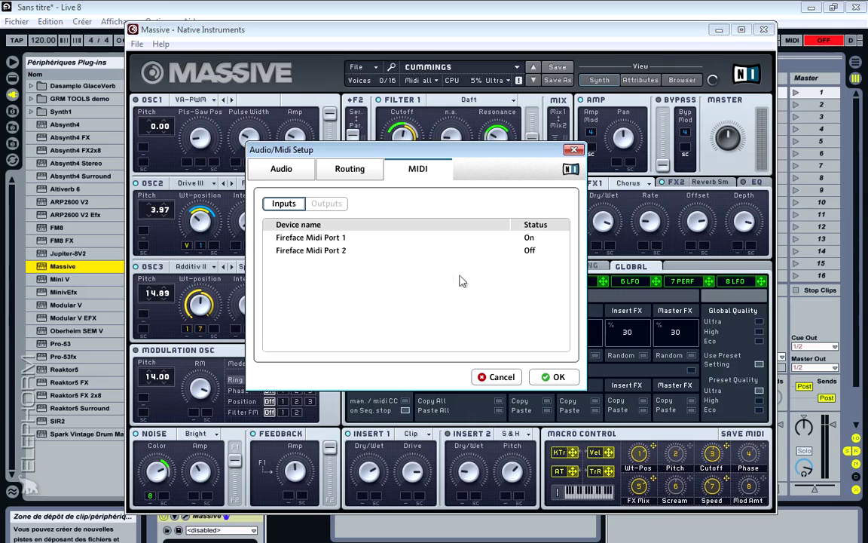
{"action": "left_click", "coordinate": [555, 376]}
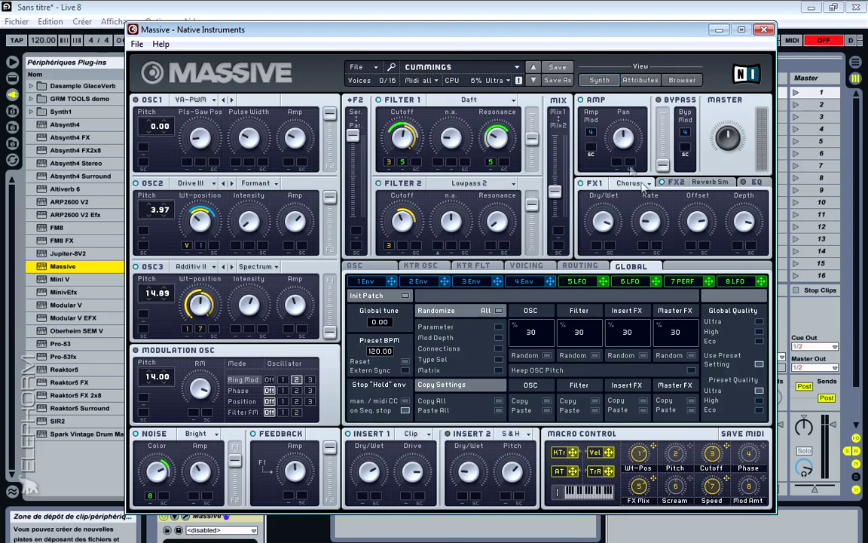
Step: View the preset's sound attributes and filter the sound browser by Bass, Analog Bass and Synthetic
{"action": "left_click", "coordinate": [640, 80]}
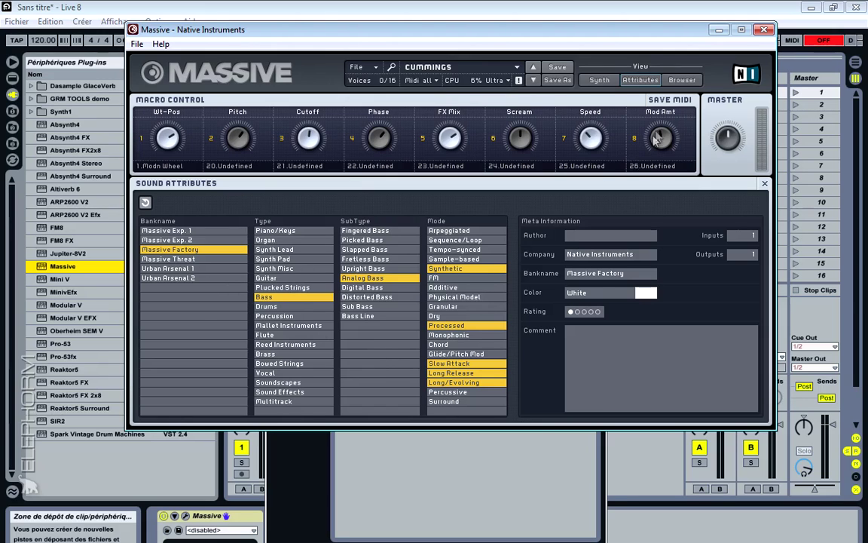
{"action": "left_click", "coordinate": [682, 81]}
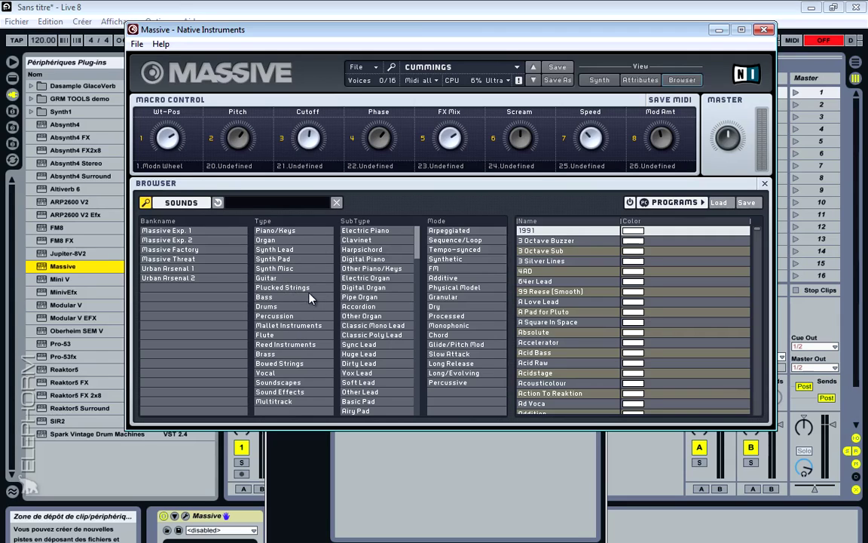
{"action": "left_click", "coordinate": [265, 297]}
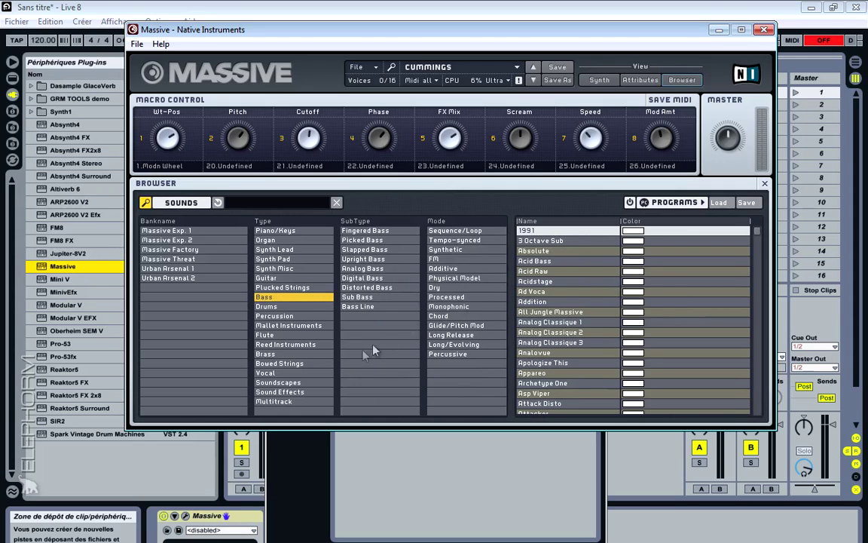
{"action": "left_click", "coordinate": [361, 270]}
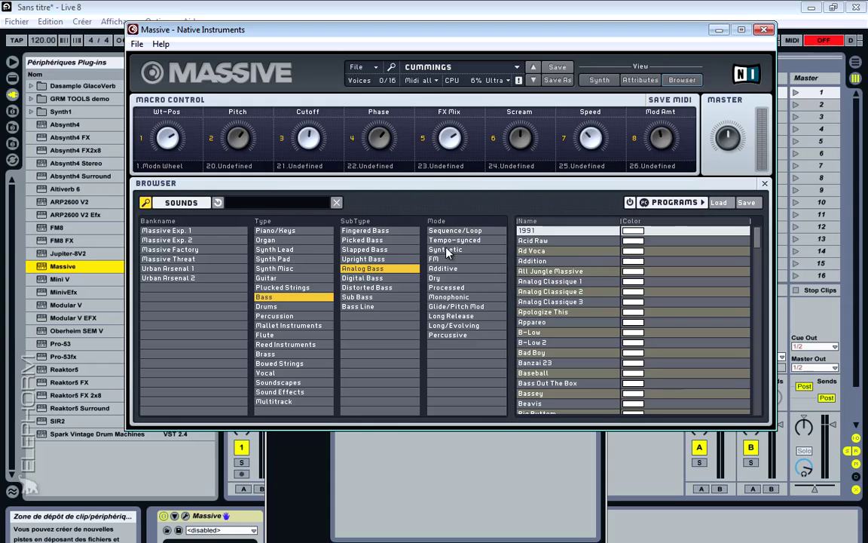
{"action": "left_click", "coordinate": [448, 250]}
{"action": "mouse_move", "coordinate": [757, 243]}
{"action": "left_mouse_down"}
{"action": "mouse_move", "coordinate": [757, 304]}
{"action": "mouse_move", "coordinate": [757, 239]}
{"action": "left_mouse_up"}
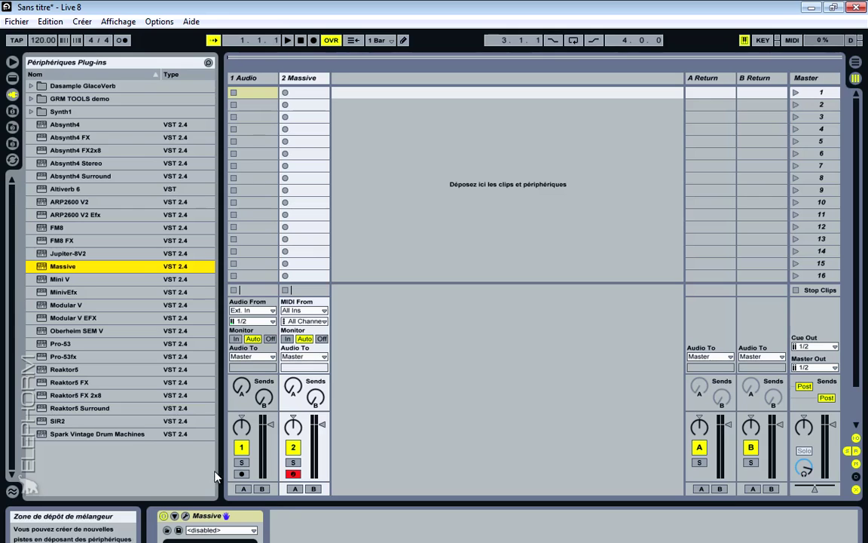
Step: Switch to Live, reopen the Massive plug-in on track 2 and load the Addition sound from the Massive Factory bank
{"action": "left_click", "coordinate": [186, 516]}
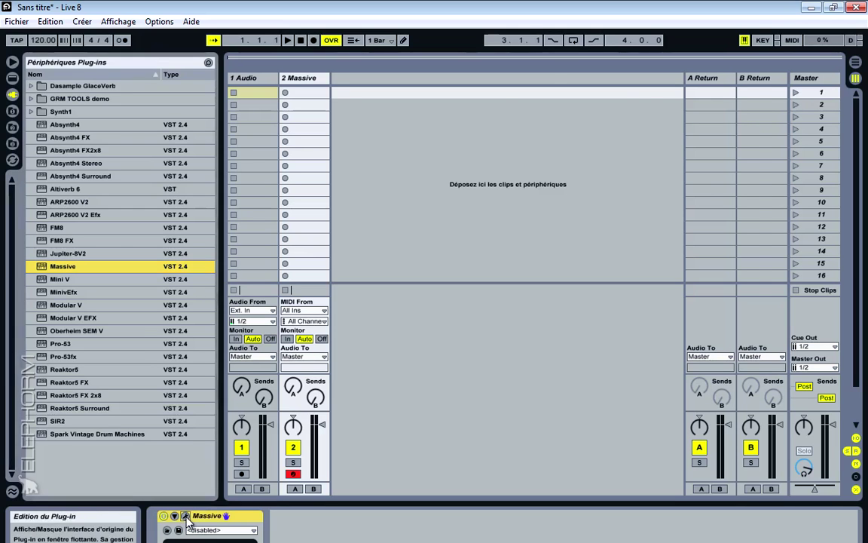
{"action": "left_click", "coordinate": [186, 516]}
{"action": "left_click_drag", "start_coordinate": [342, 30], "coordinate": [401, 20]}
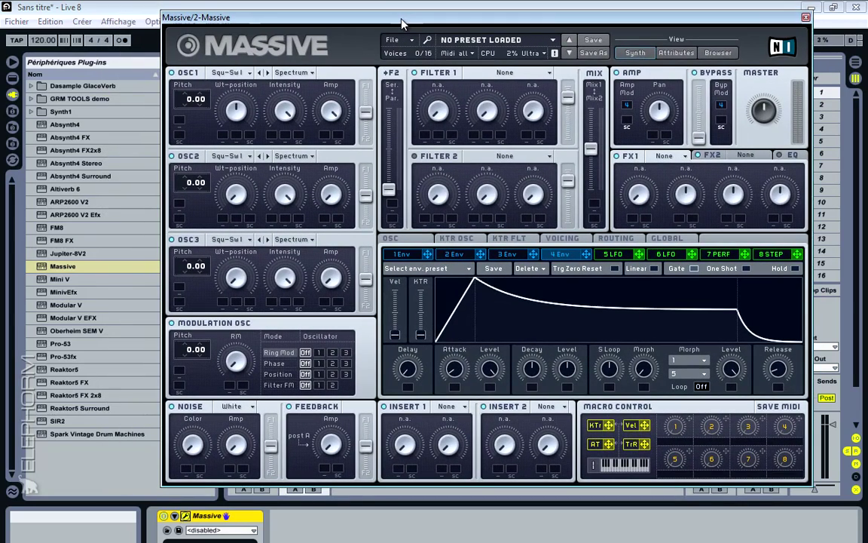
{"action": "left_click", "coordinate": [719, 56]}
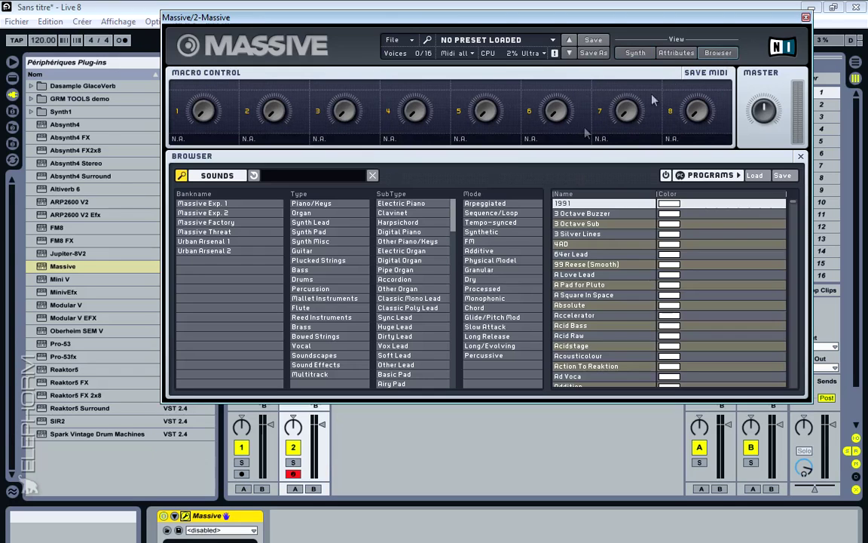
{"action": "left_click", "coordinate": [220, 225]}
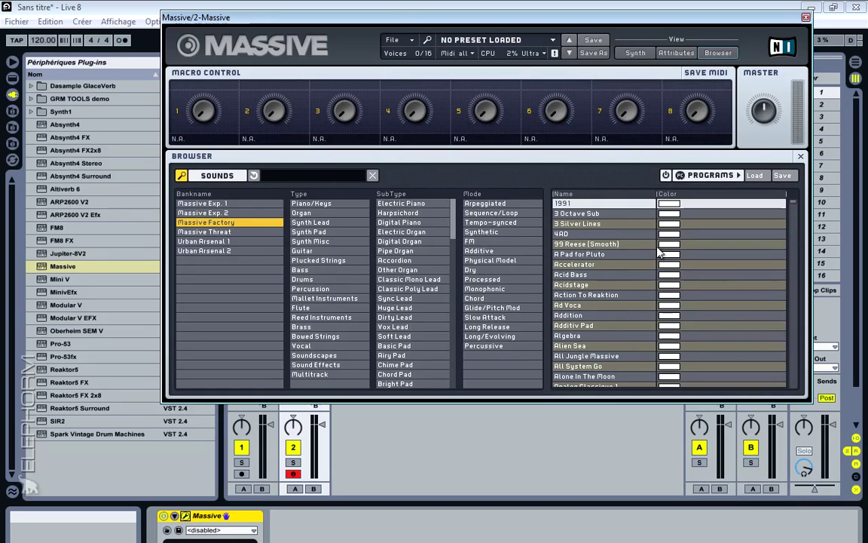
{"action": "left_click", "coordinate": [567, 317]}
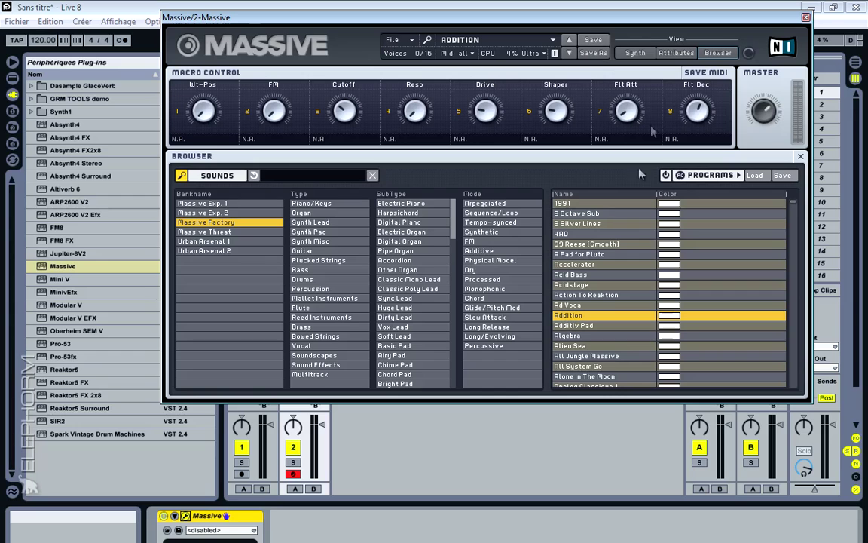
Step: Examine the Addition sound's modulators in the synth view: envelopes 1 to 4, LFOs 5 and 6, and performer 7, returning to envelope 1
{"action": "left_click", "coordinate": [639, 52]}
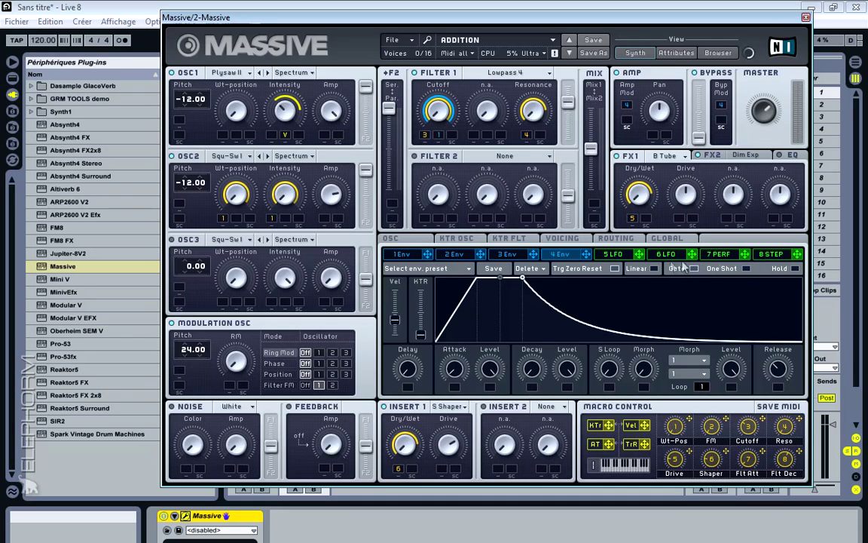
{"action": "left_click", "coordinate": [403, 255]}
{"action": "left_click", "coordinate": [454, 256]}
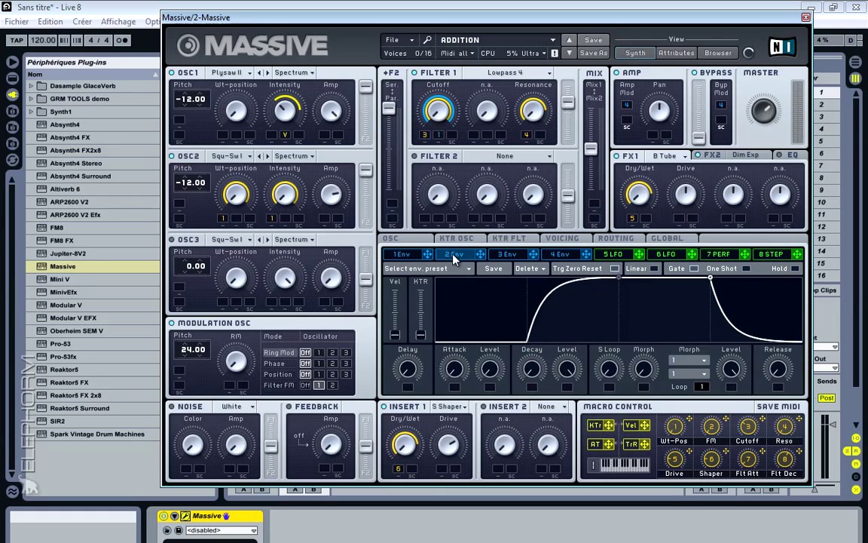
{"action": "left_click", "coordinate": [507, 254]}
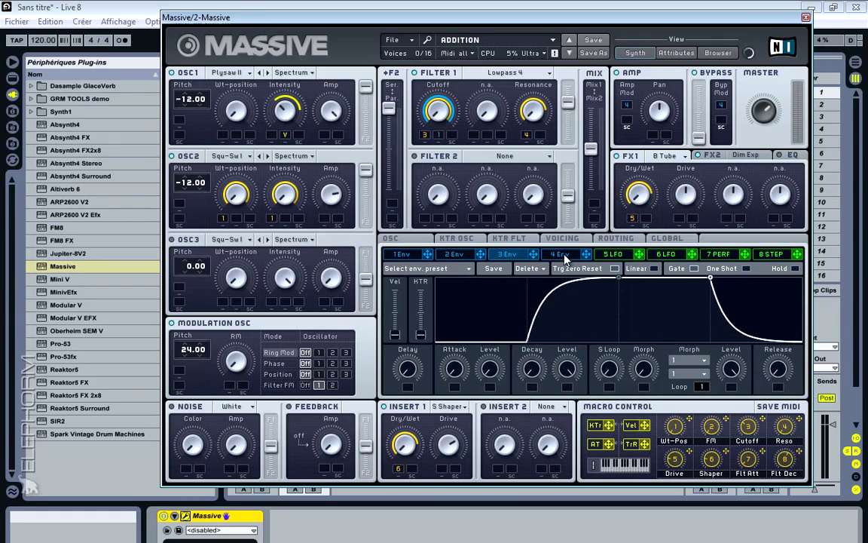
{"action": "left_click", "coordinate": [557, 254]}
{"action": "left_click", "coordinate": [613, 255]}
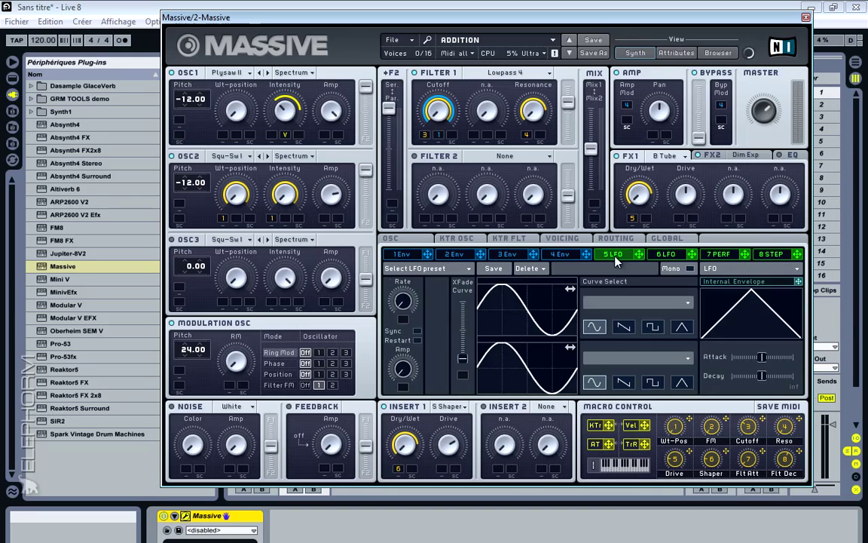
{"action": "left_click", "coordinate": [666, 255]}
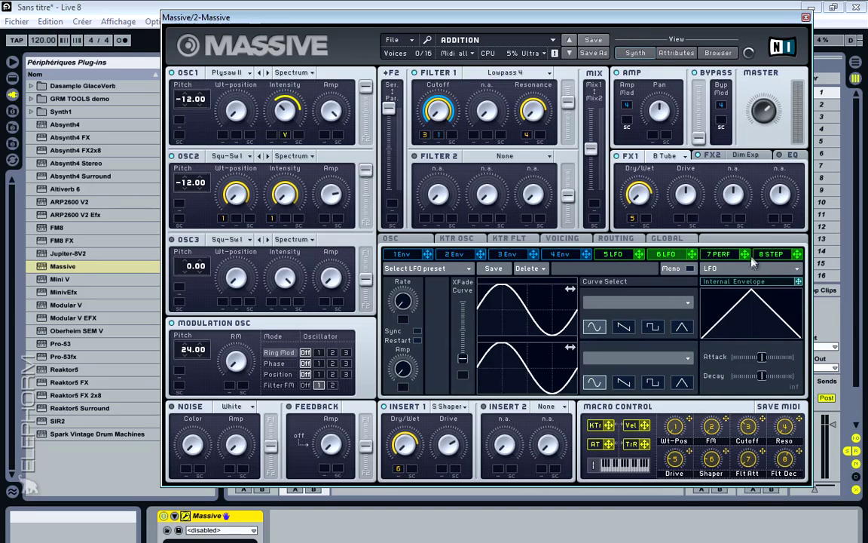
{"action": "left_click", "coordinate": [720, 257]}
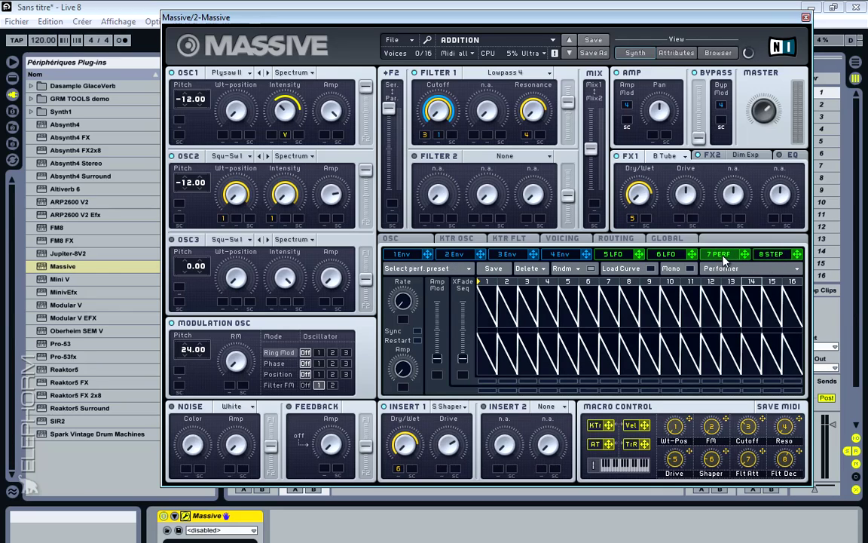
{"action": "left_click", "coordinate": [403, 255]}
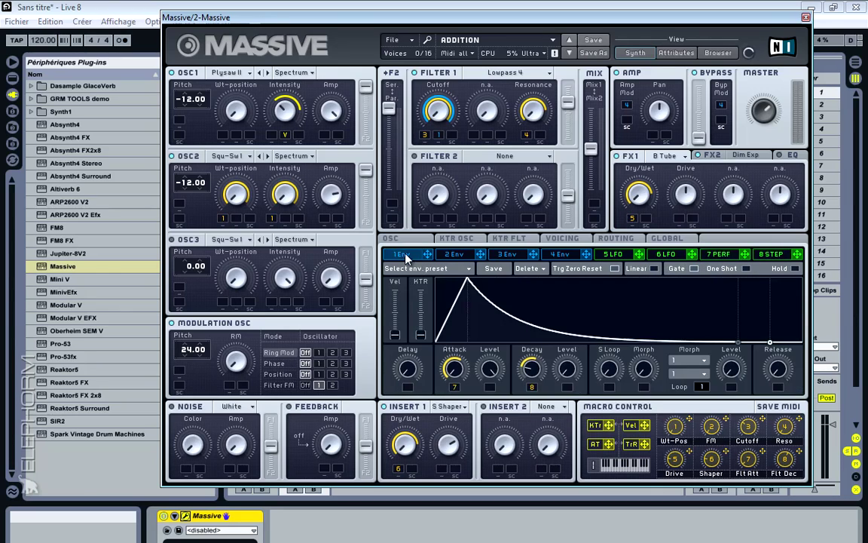